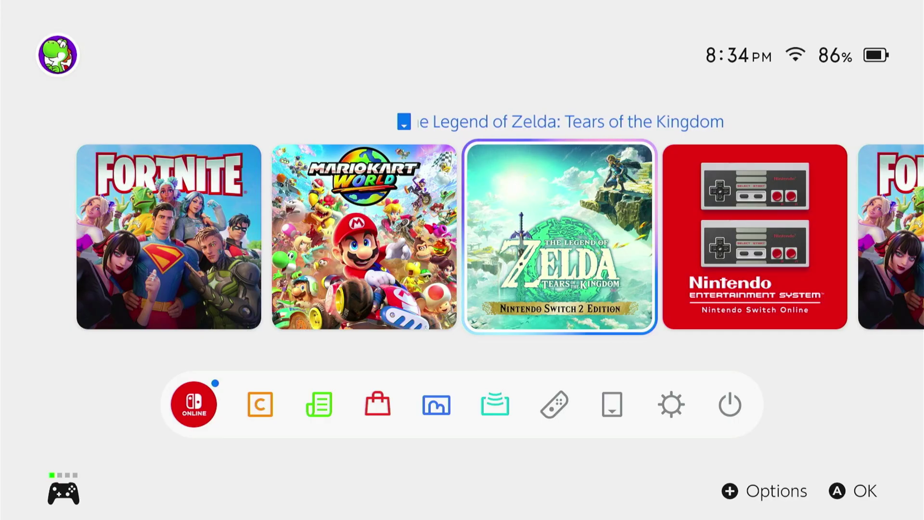
# Step: Go from the home screen's System Settings to Internet, then Internet Settings
pyautogui.press('Down')
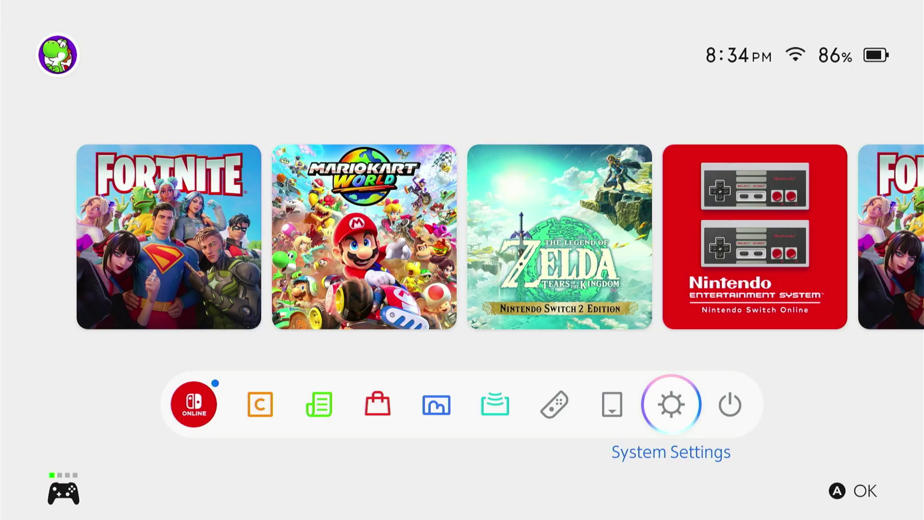
pyautogui.press('Return')
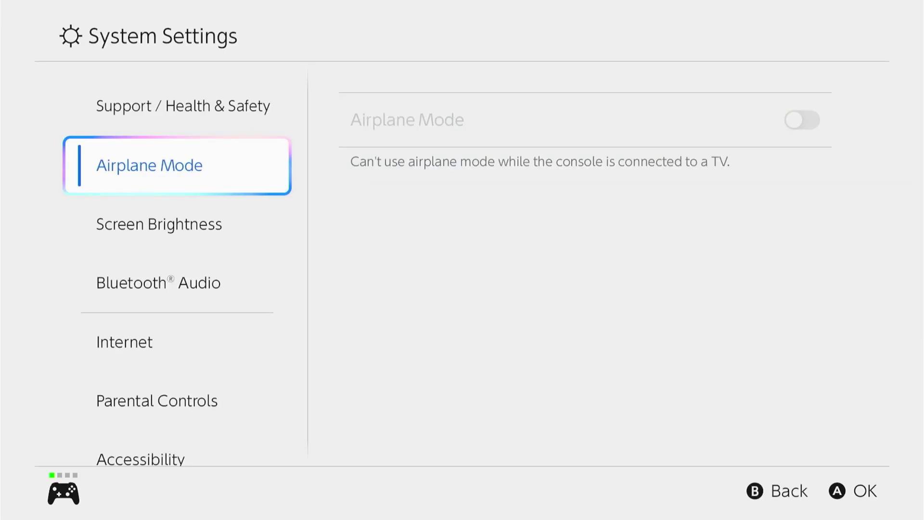
pyautogui.press('Down')
pyautogui.press('Down')
pyautogui.press('Down')
pyautogui.press('Return')
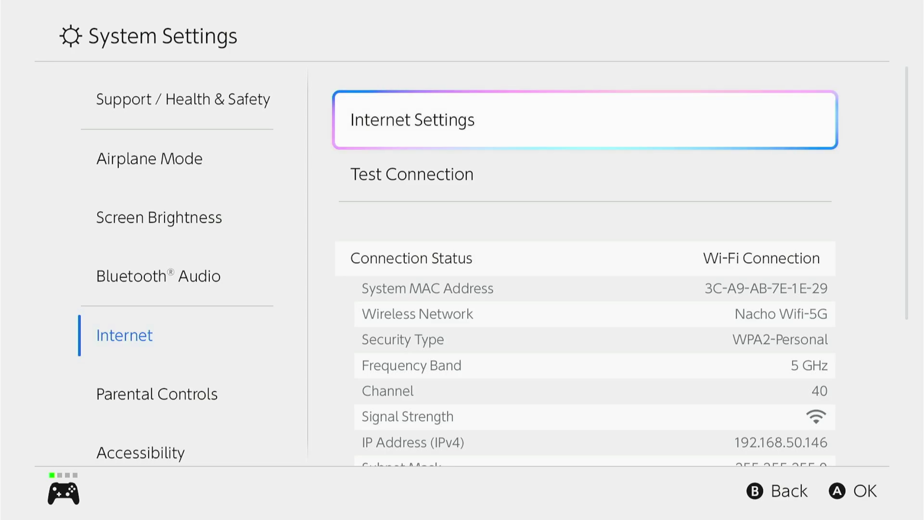
pyautogui.press('Return')
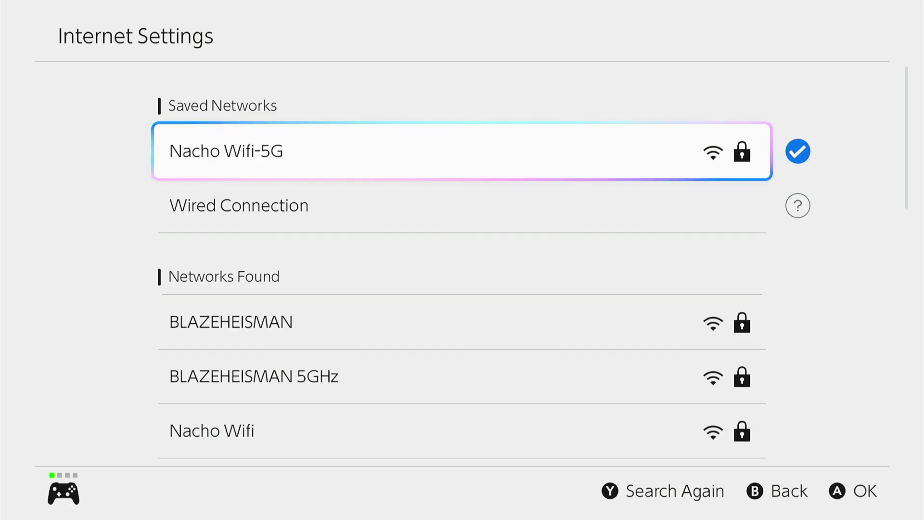
# Step: Open Change Settings for Nacho Wifi-5G and move down toward the MTU row
pyautogui.press('Return')
pyautogui.press('Down')
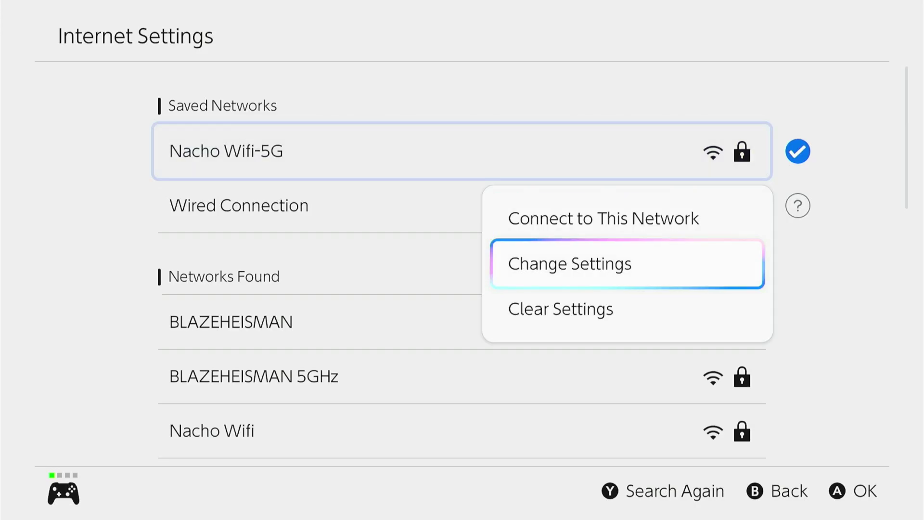
pyautogui.press('Return')
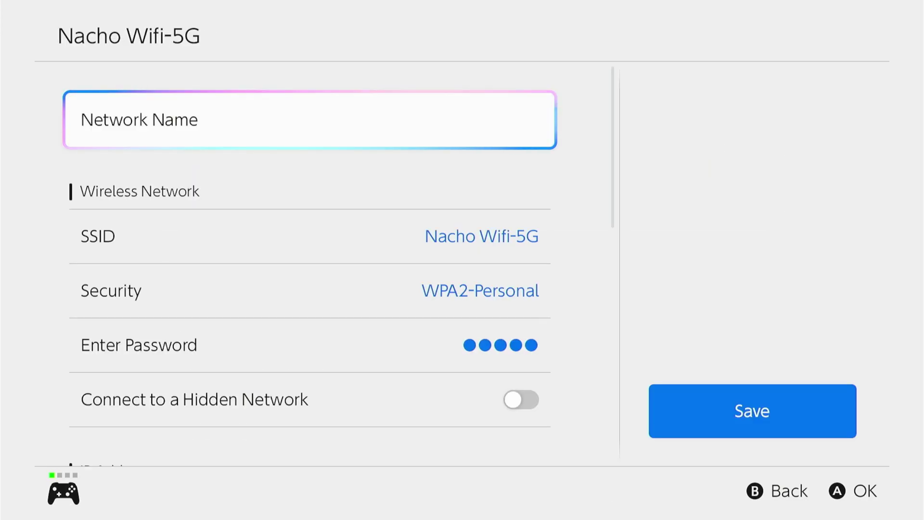
pyautogui.press('Down')
pyautogui.press('Down')
pyautogui.press('Down')
pyautogui.press('Down')
pyautogui.press('Down')
pyautogui.press('Down')
pyautogui.press('Down')
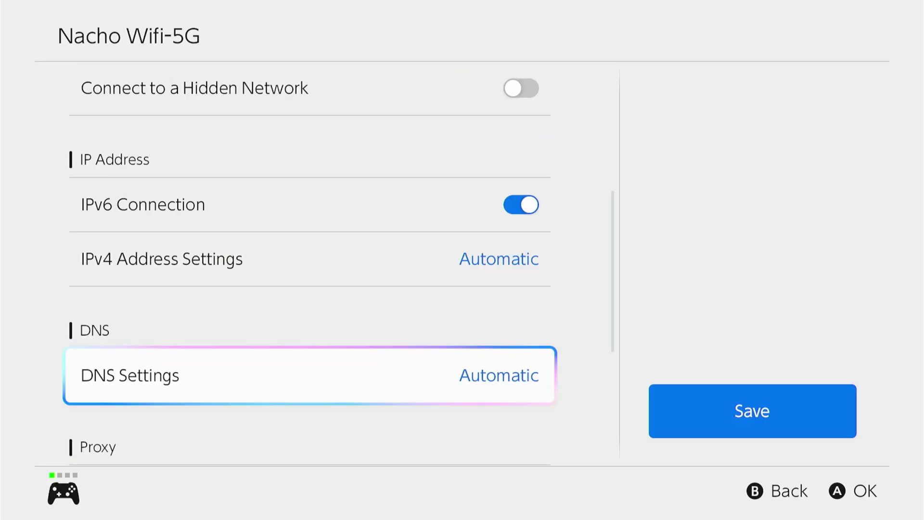
pyautogui.press('Down')
pyautogui.press('Down')
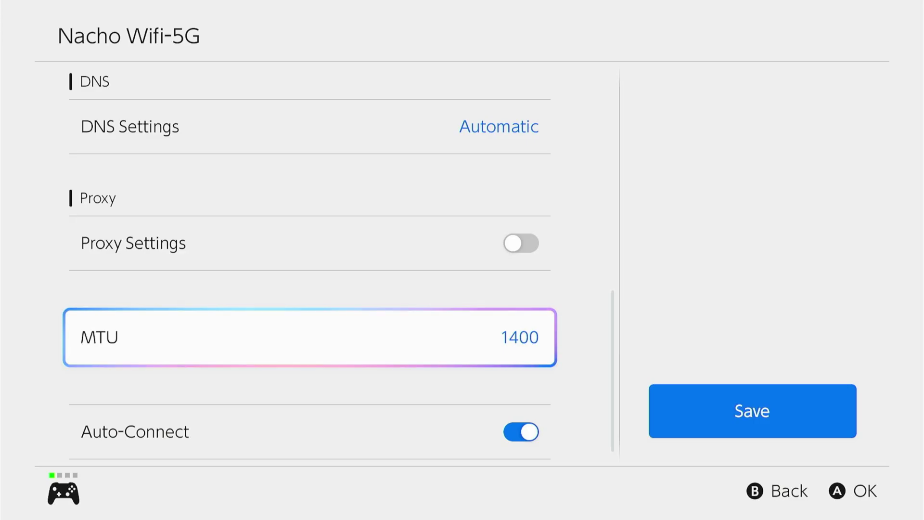
# Step: Edit the Nacho Wifi-5G MTU value to 1500 and confirm it
pyautogui.press('Return')
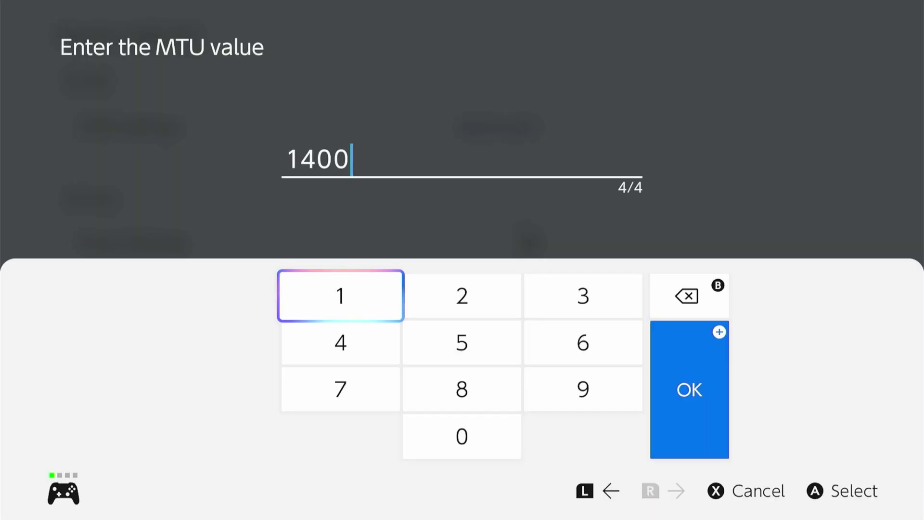
pyautogui.press('BackSpace')
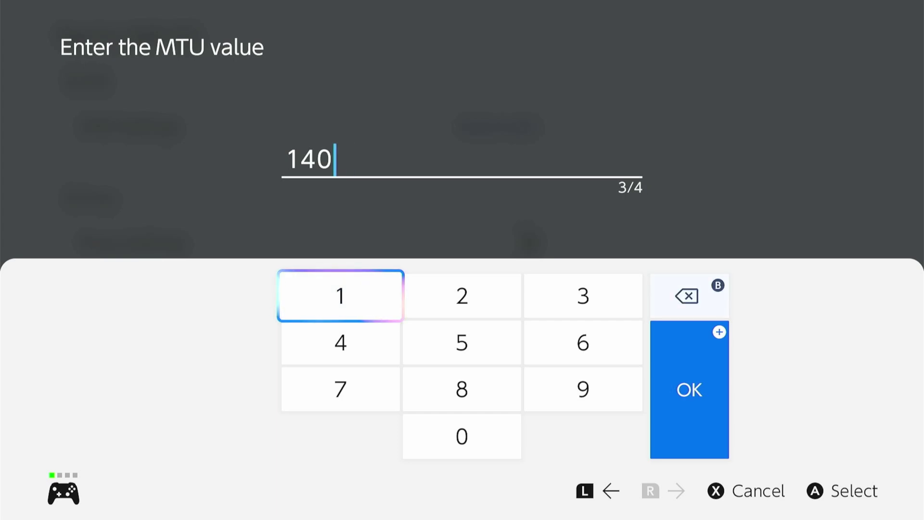
pyautogui.press('BackSpace')
pyautogui.press('BackSpace')
pyautogui.write('50')
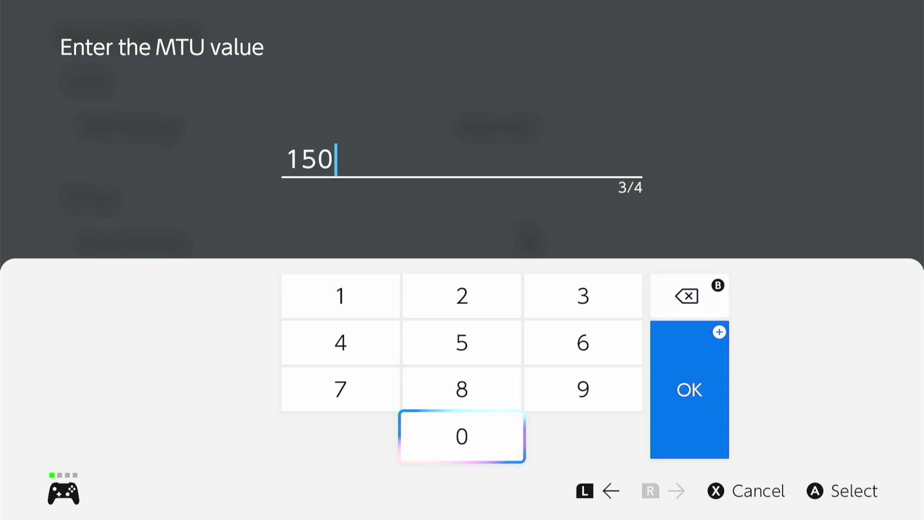
pyautogui.write('0')
pyautogui.press('Right')
pyautogui.press('Return')
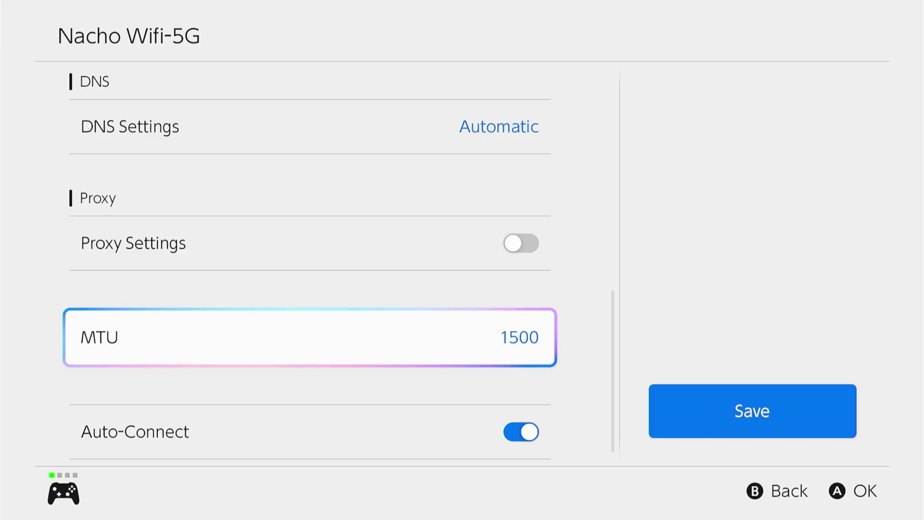
# Step: Save the Nacho Wifi-5G settings with MTU 1500, acknowledge the saved confirmation, and go back
pyautogui.press('Right')
pyautogui.press('Return')
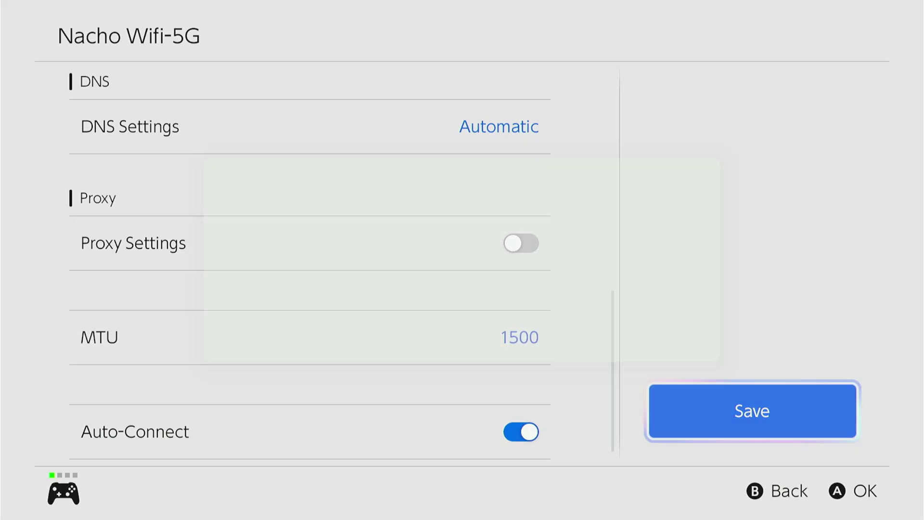
pyautogui.press('Return')
pyautogui.press('Escape')
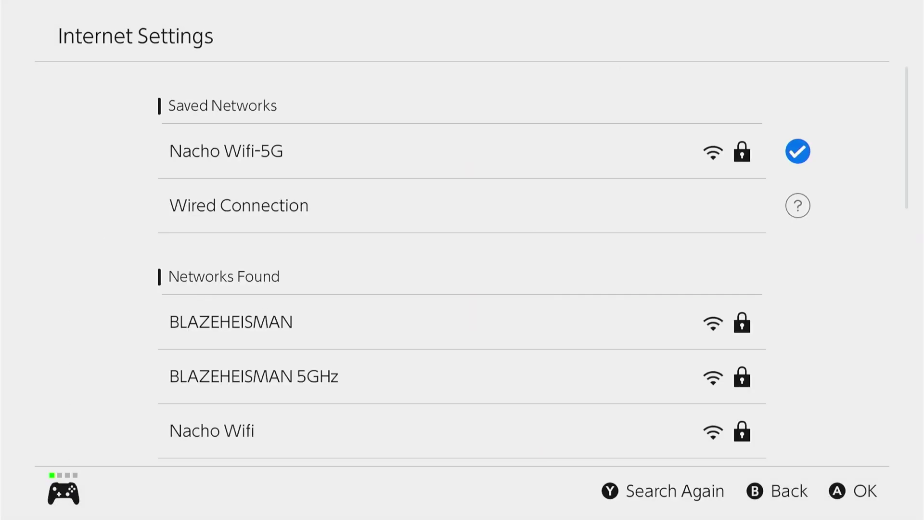
pyautogui.press('y')
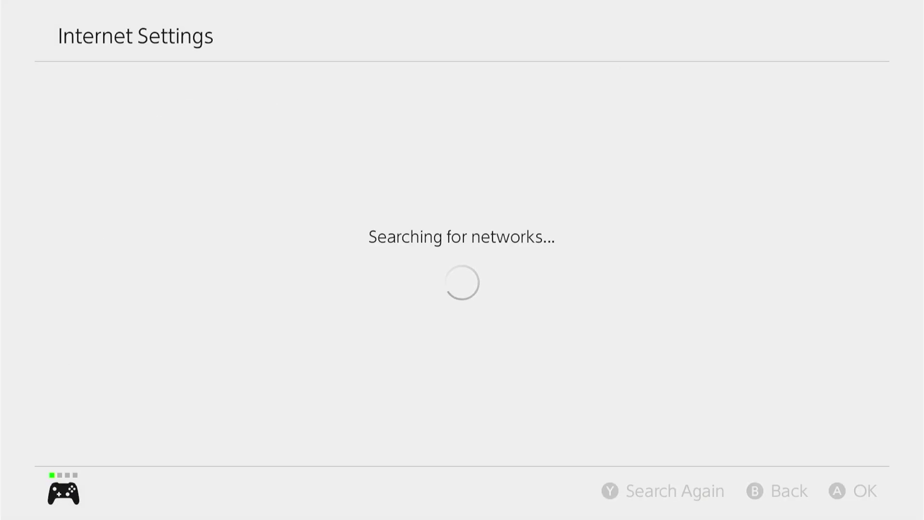